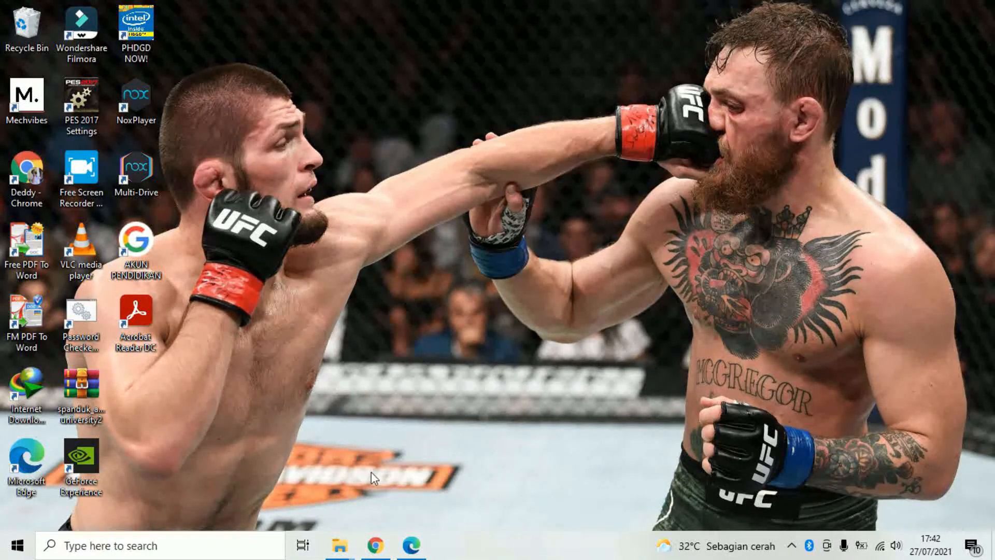
# Switch to the Videos window in File Explorer and open the master folder on the DATA (D:) drive.
pyautogui.moveTo(342, 558)
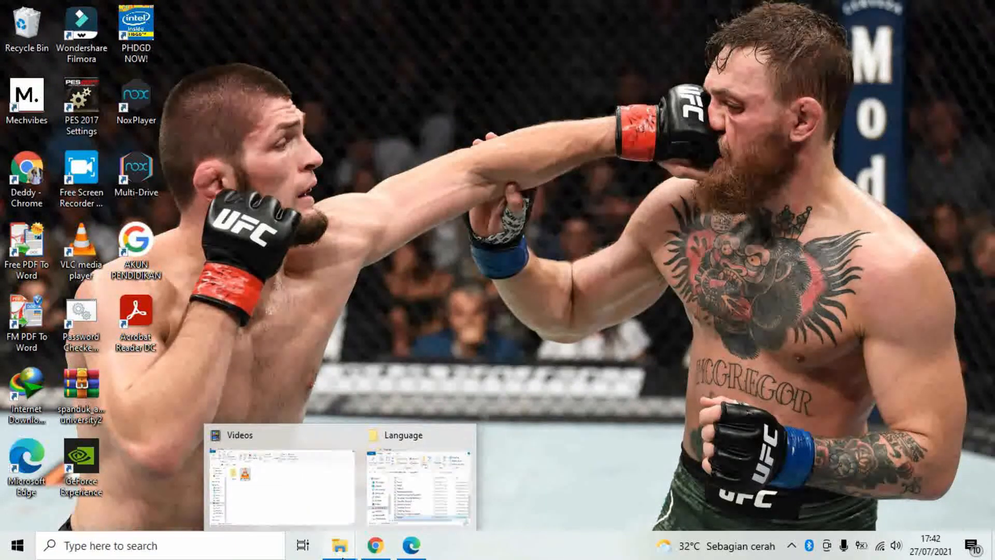
pyautogui.click(300, 489)
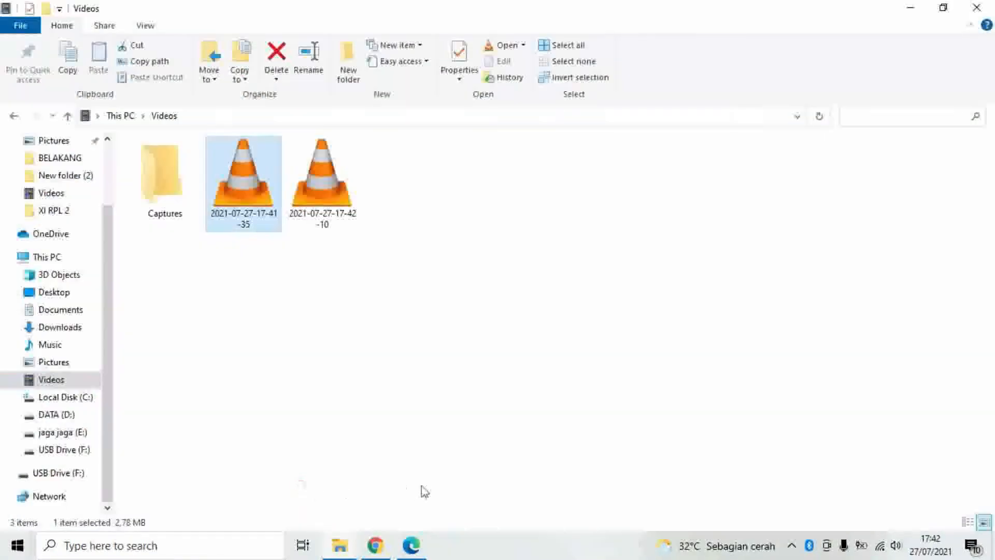
pyautogui.click(65, 451)
pyautogui.click(58, 416)
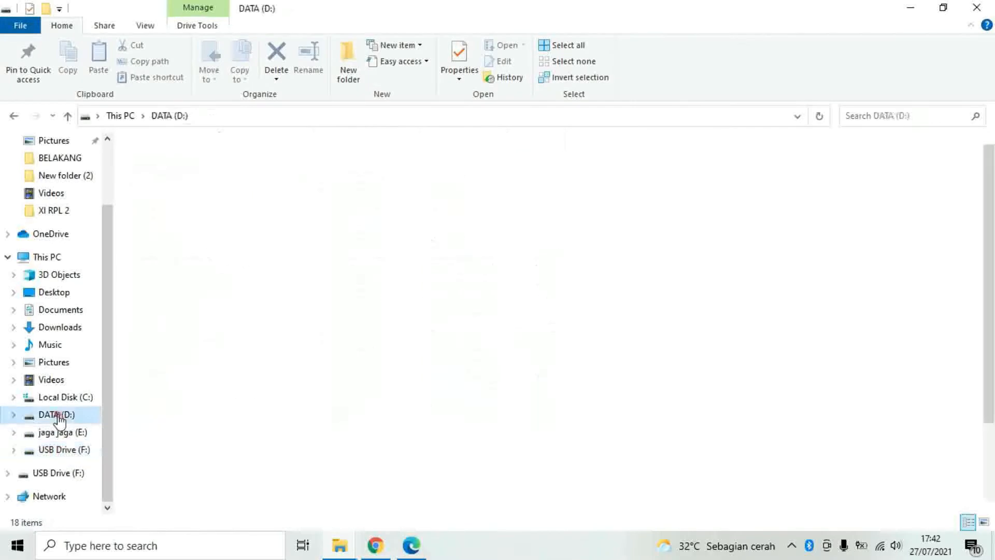
pyautogui.click(158, 424)
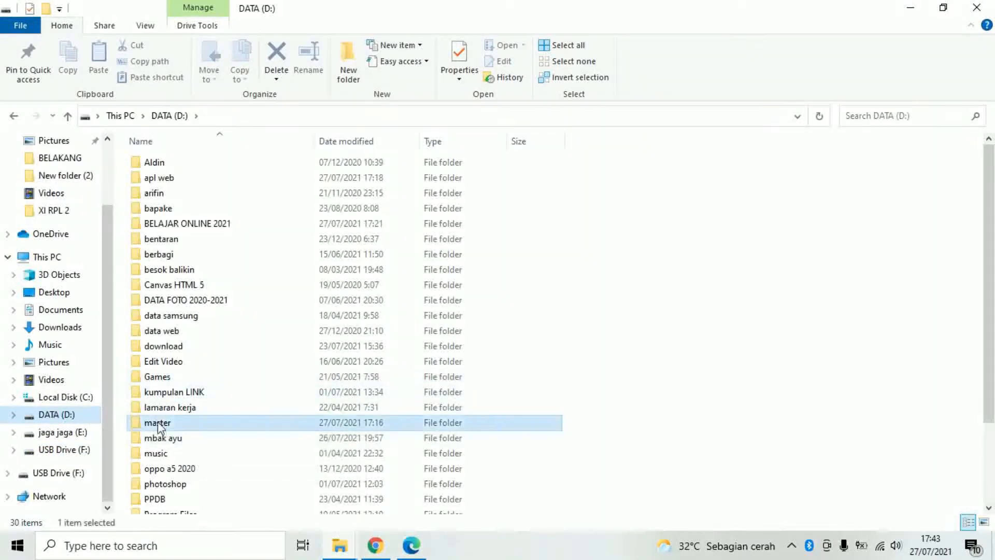
pyautogui.doubleClick(158, 423)
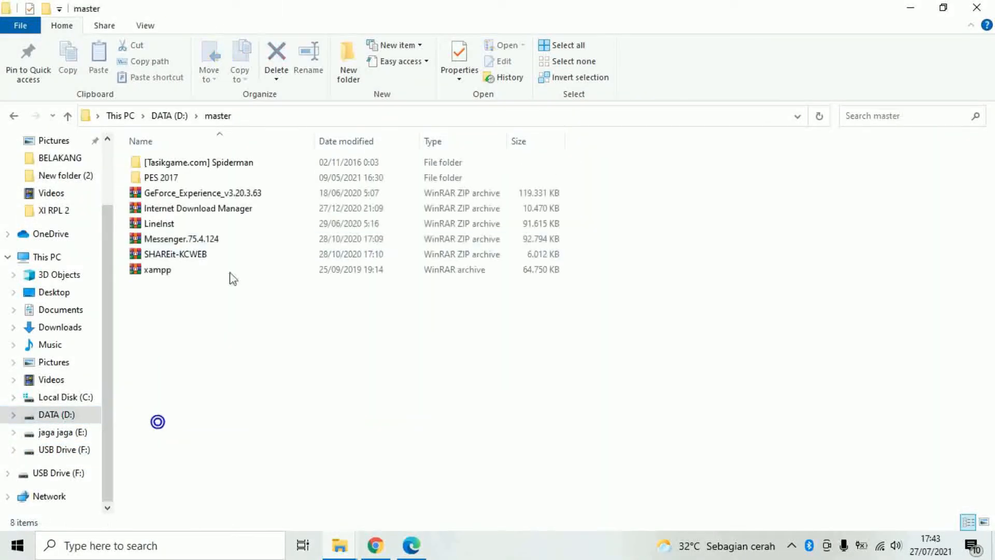
# Open the xampp archive in WinRAR and run xampp-win32-1.7.4-VC6-installer.exe from its xampp folder.
pyautogui.click(158, 275)
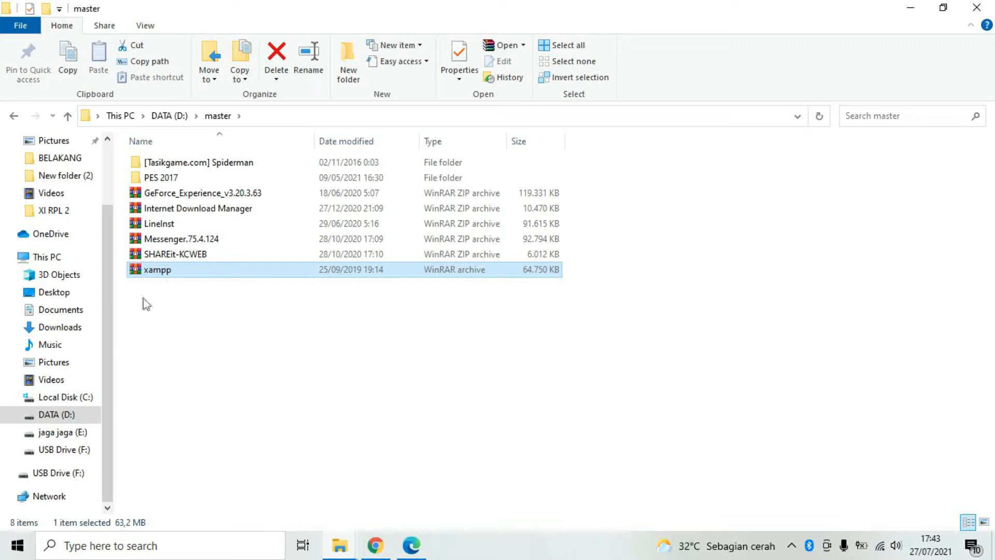
pyautogui.doubleClick(171, 271)
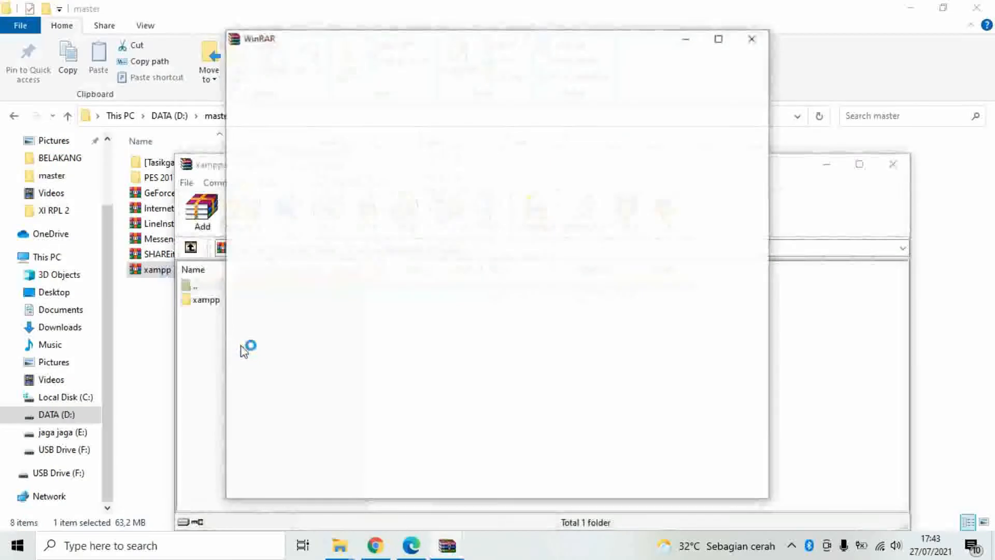
pyautogui.click(751, 42)
pyautogui.click(861, 163)
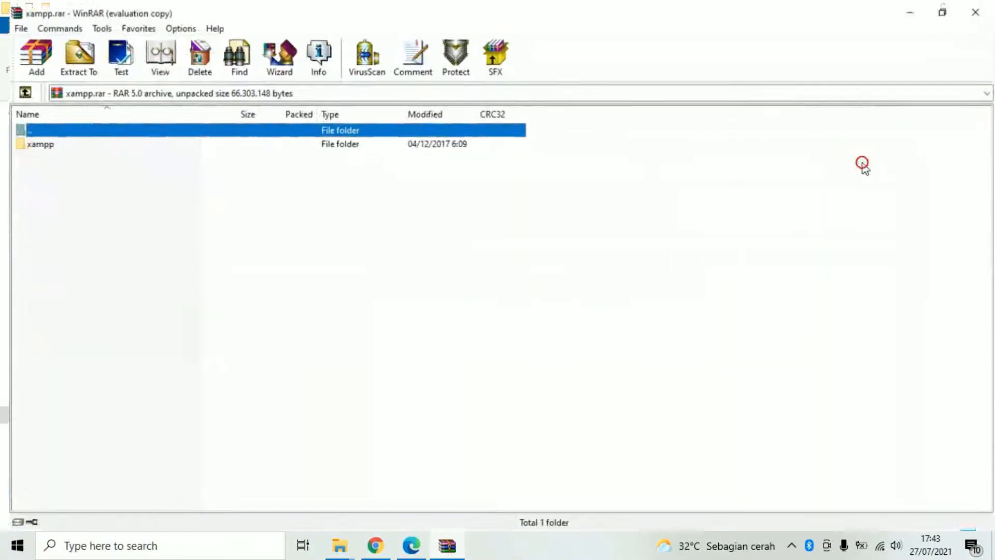
pyautogui.doubleClick(37, 145)
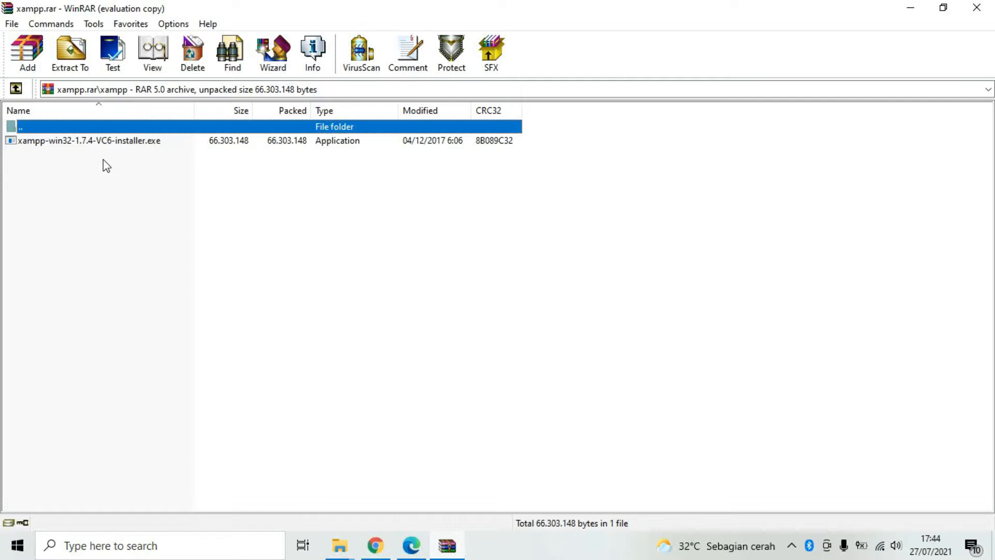
pyautogui.click(79, 141)
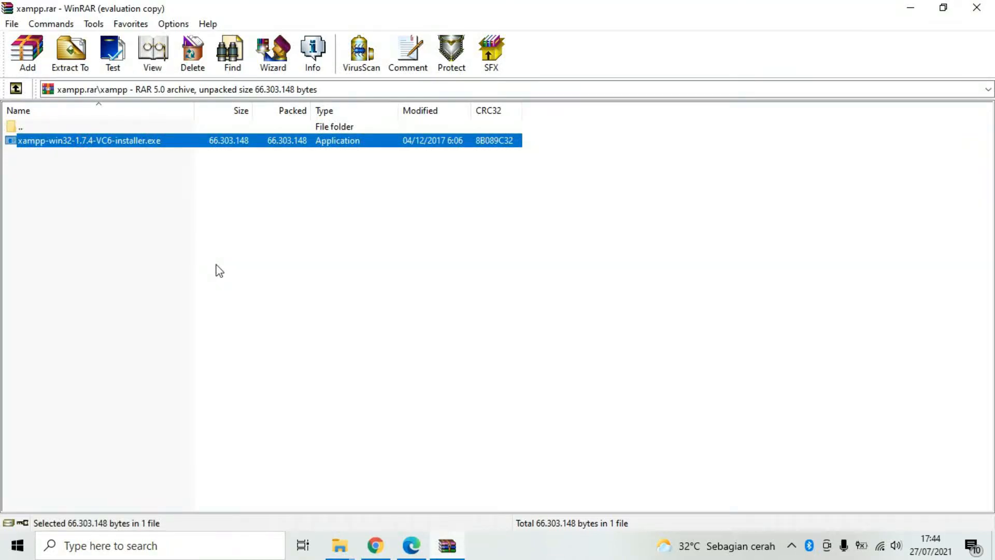
pyautogui.press('Return')
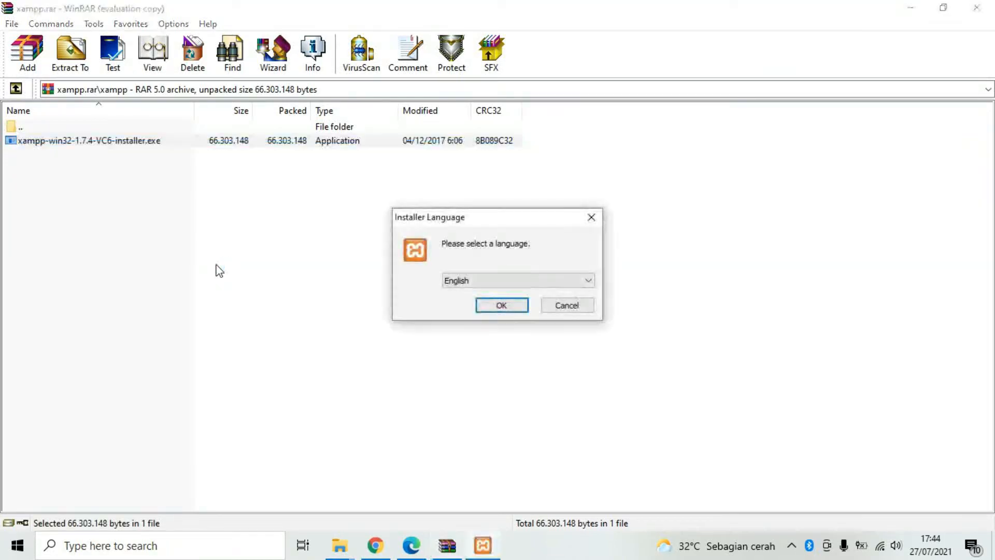
# Choose English as the installer language and continue past the setup wizard's welcome page.
pyautogui.click(484, 284)
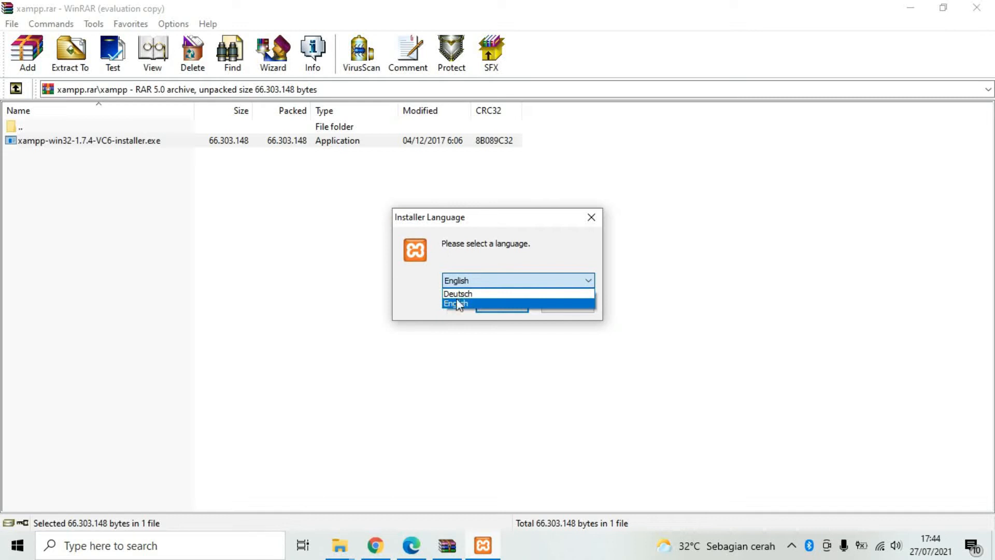
pyautogui.click(456, 294)
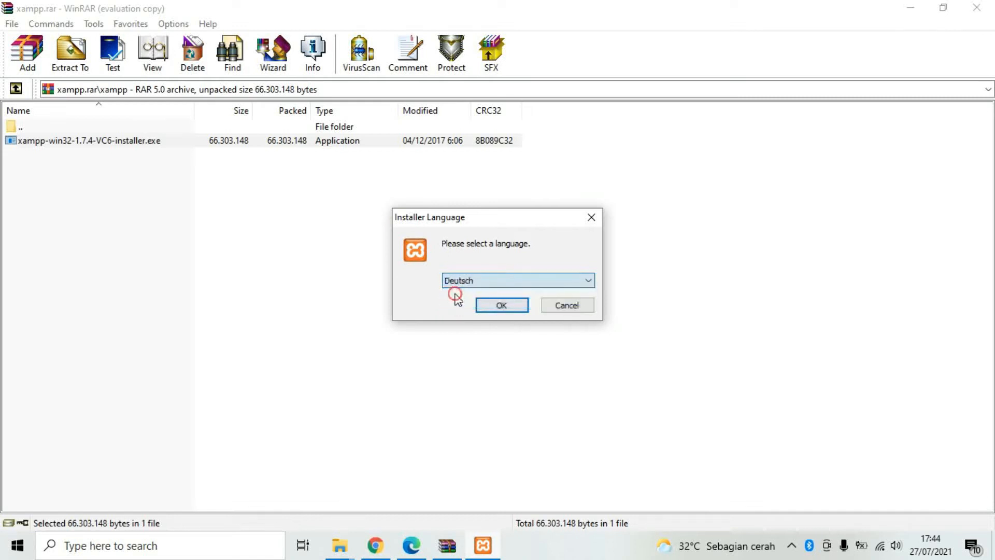
pyautogui.click(460, 282)
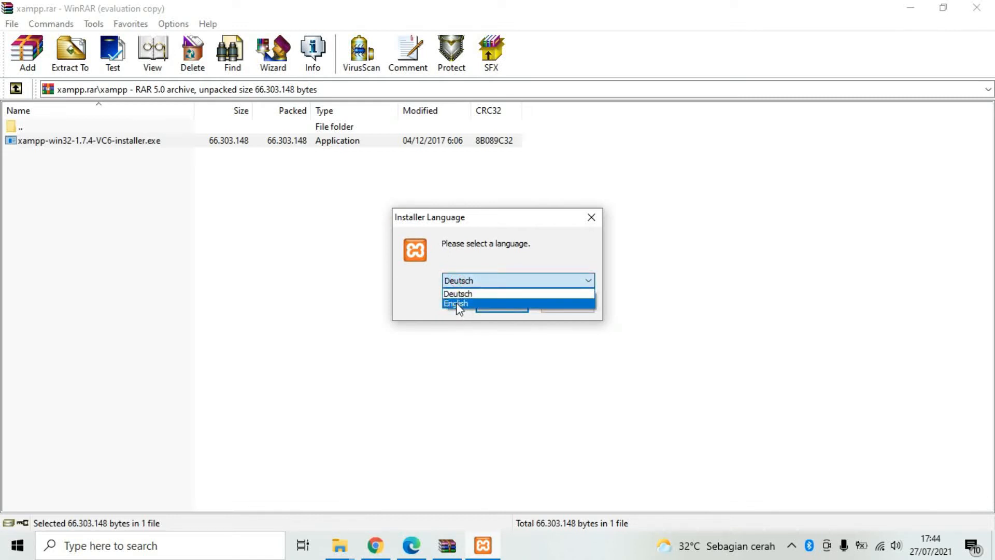
pyautogui.click(456, 303)
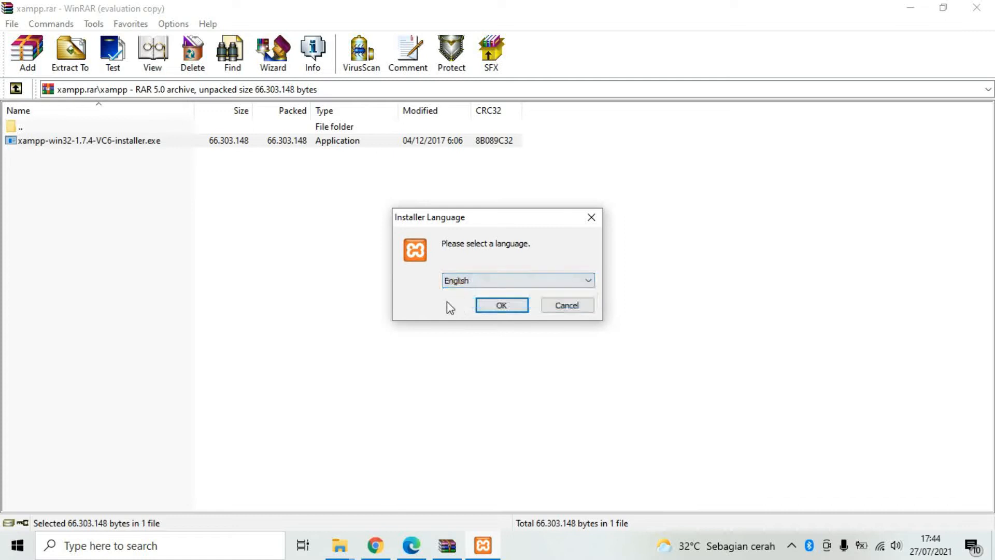
pyautogui.click(502, 307)
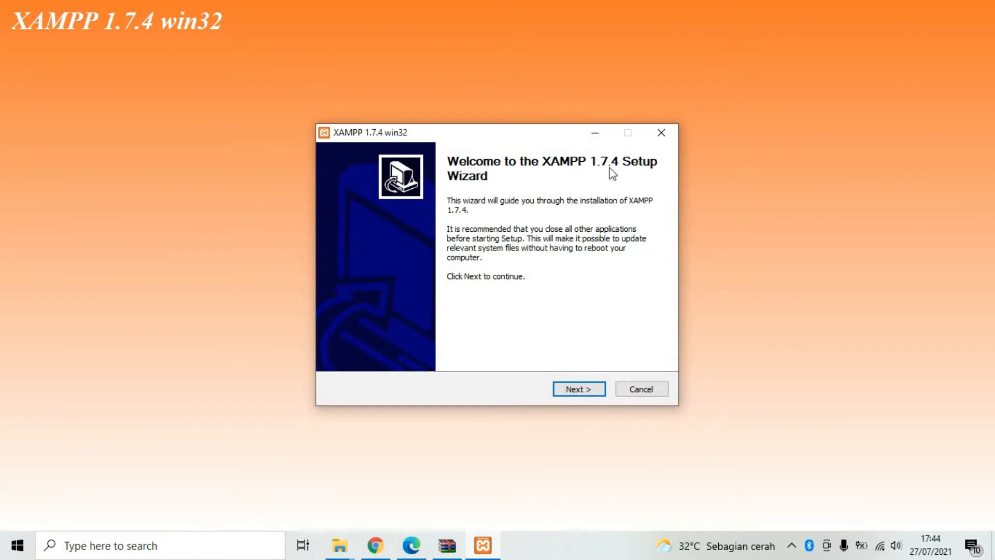
pyautogui.click(577, 390)
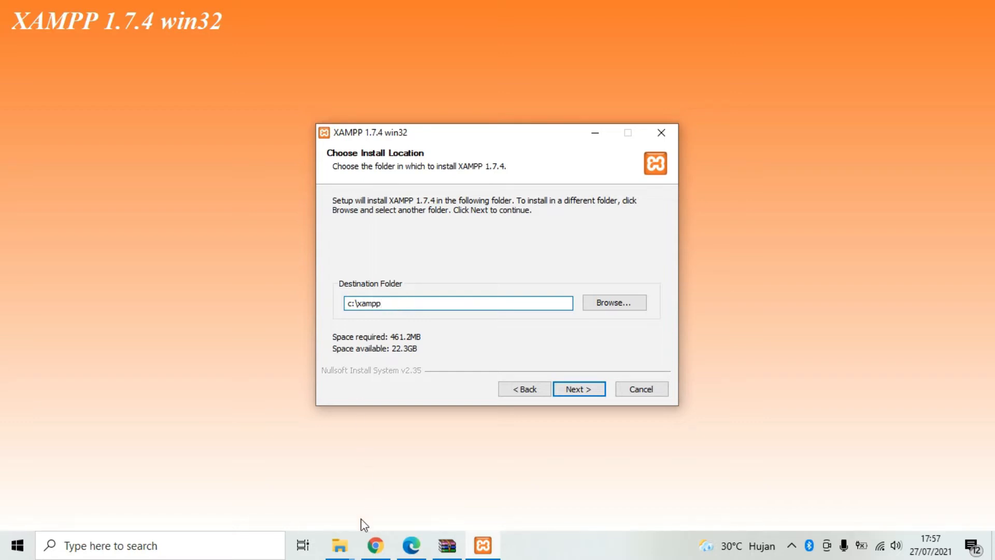
# Switch to File Explorer and examine the contents of Local Disk (C:), the drive of the install location.
pyautogui.click(342, 545)
pyautogui.click(314, 490)
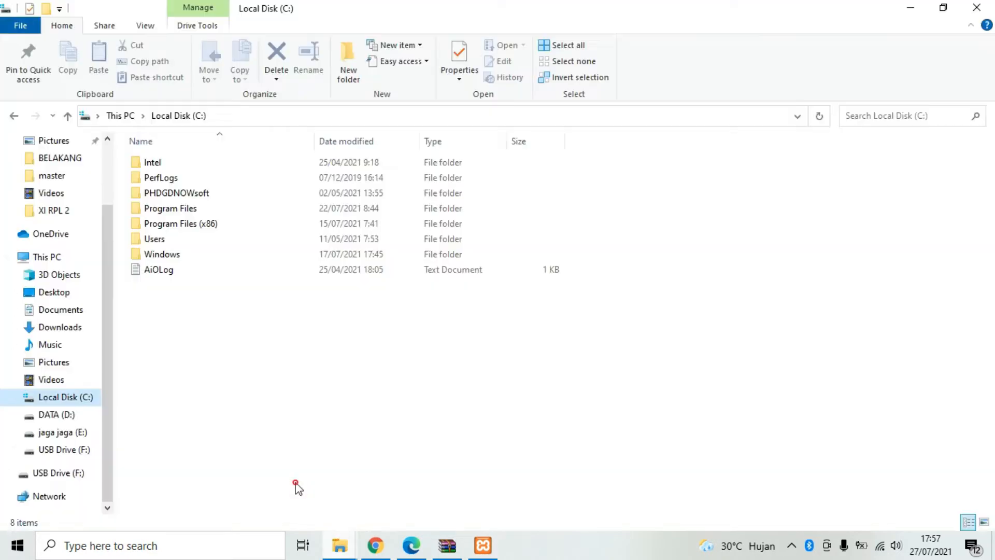
pyautogui.click(68, 398)
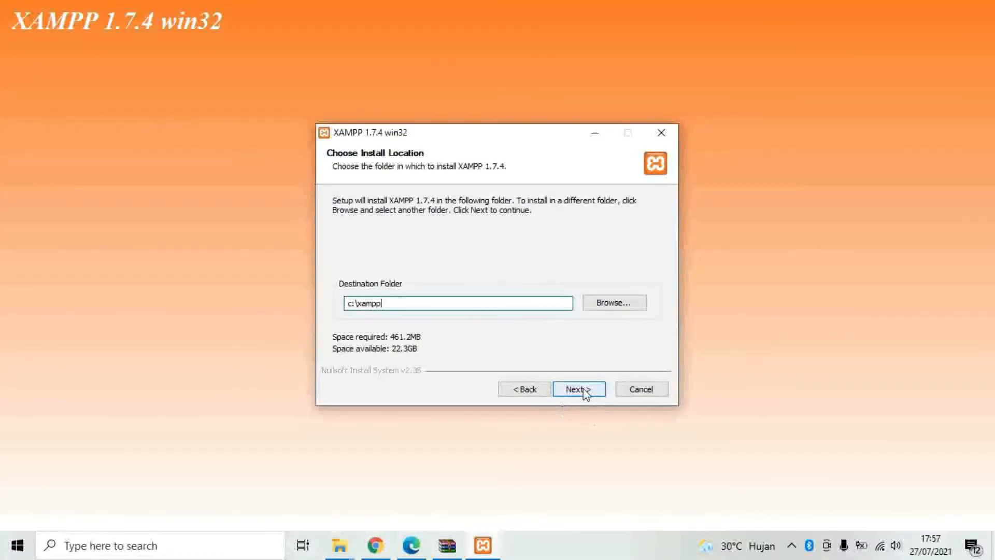
# Accept c:\xampp as the destination folder and install XAMPP with the desktop icon and start menu folder but no services.
pyautogui.click(579, 389)
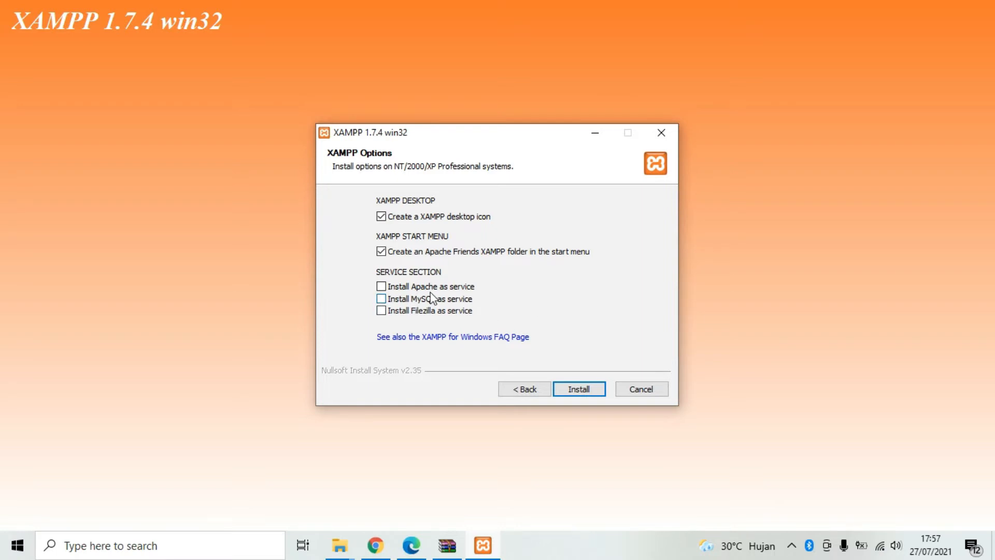
pyautogui.click(382, 288)
pyautogui.click(387, 288)
pyautogui.click(580, 391)
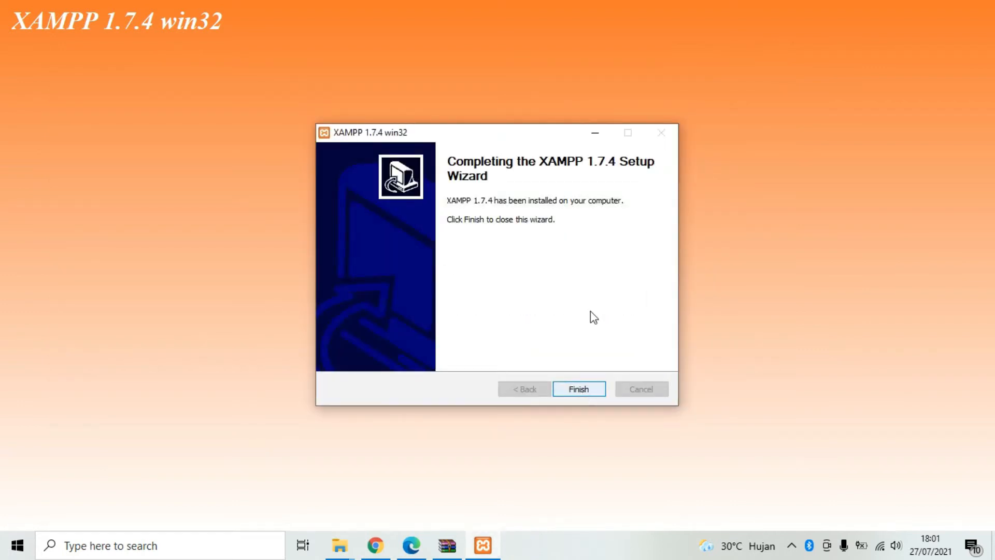
# Finish the setup wizard, start the XAMPP Control Panel past its status check warning, and bring its window forward.
pyautogui.click(580, 390)
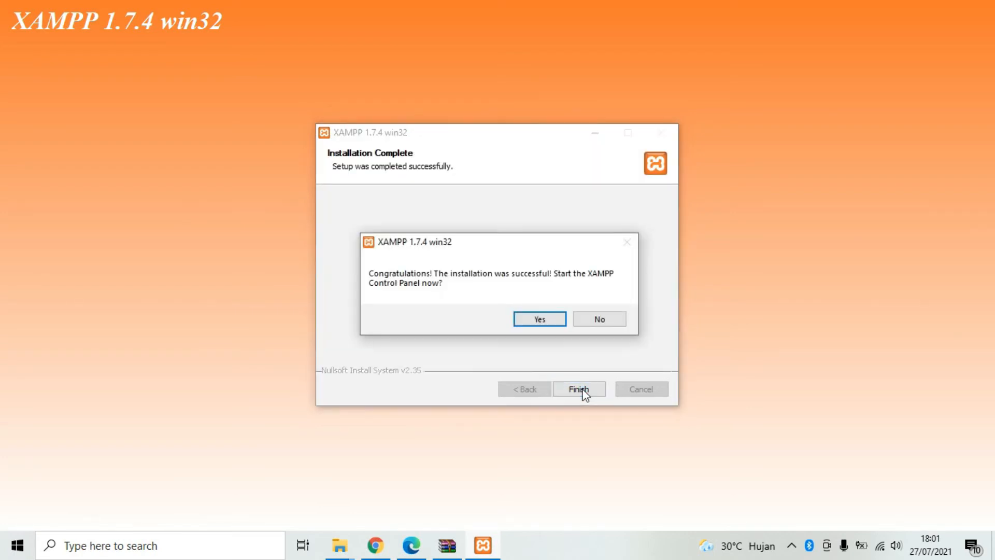
pyautogui.click(543, 320)
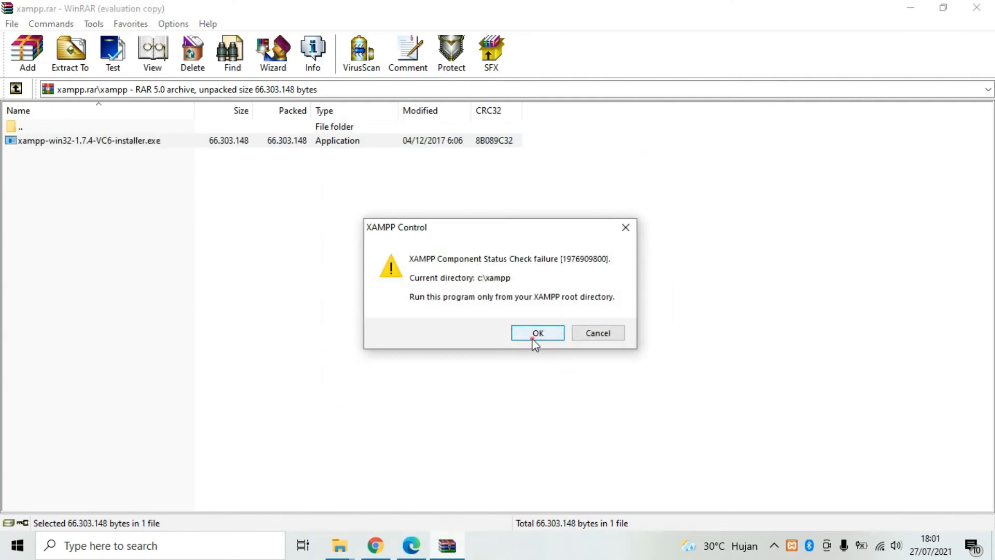
pyautogui.click(537, 334)
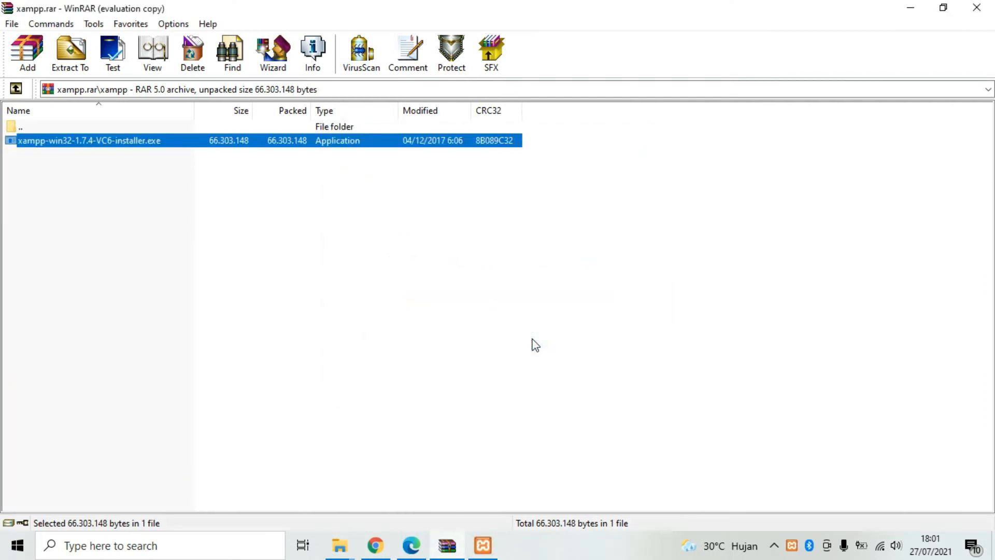
pyautogui.click(489, 546)
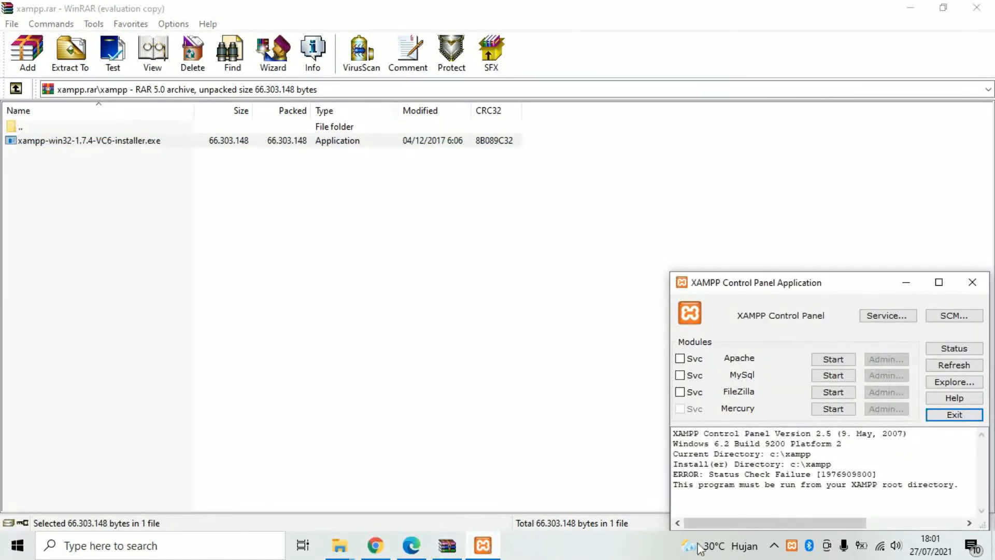
# Minimise the archive window and refresh the desktop.
pyautogui.click(910, 7)
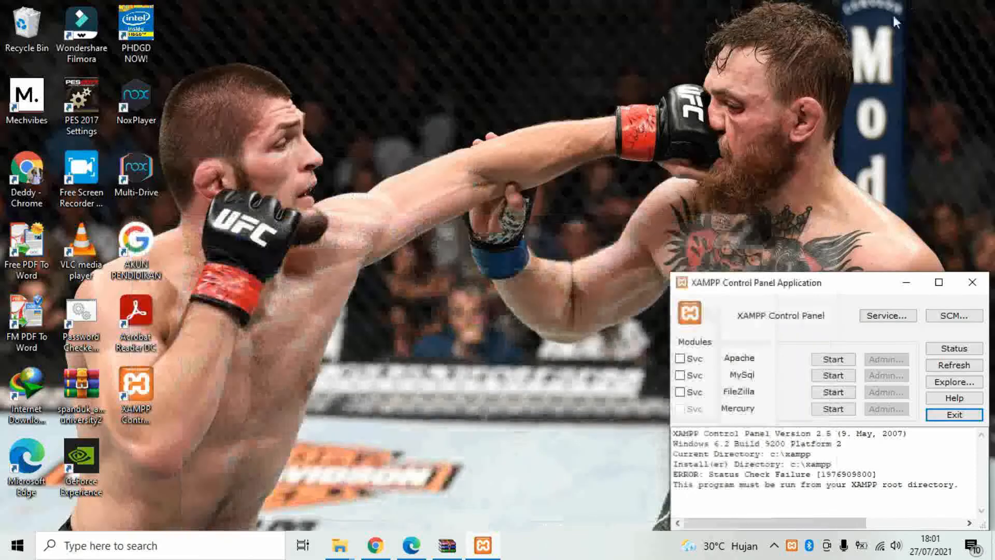
pyautogui.rightClick(624, 119)
pyautogui.click(656, 161)
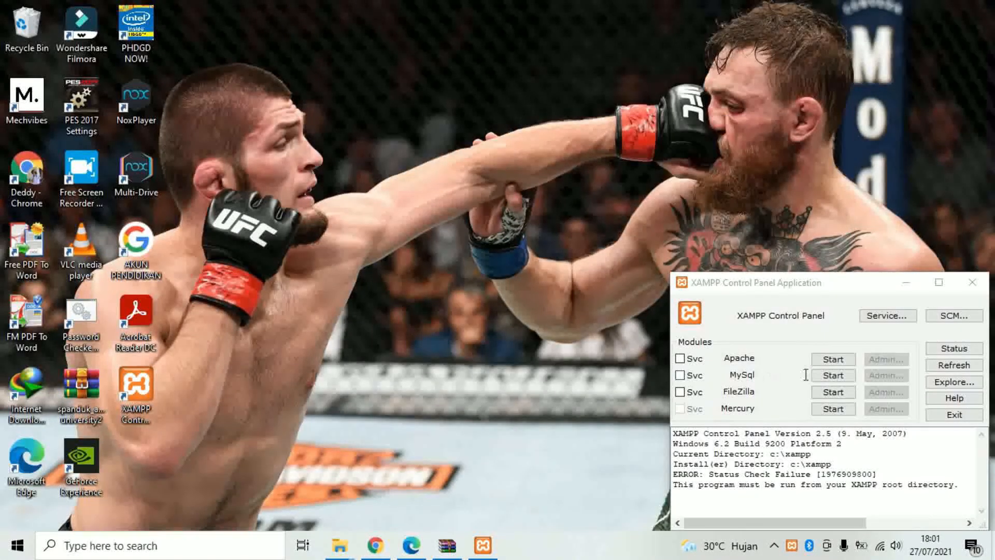
# Start the Apache and MySql modules, try to start FileZilla, and dismiss its error message.
pyautogui.click(829, 361)
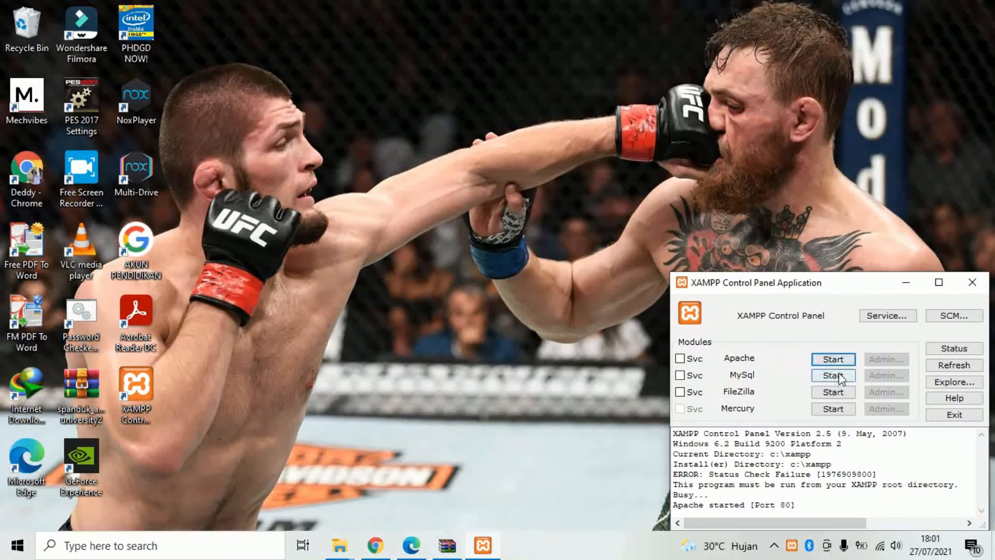
pyautogui.click(840, 378)
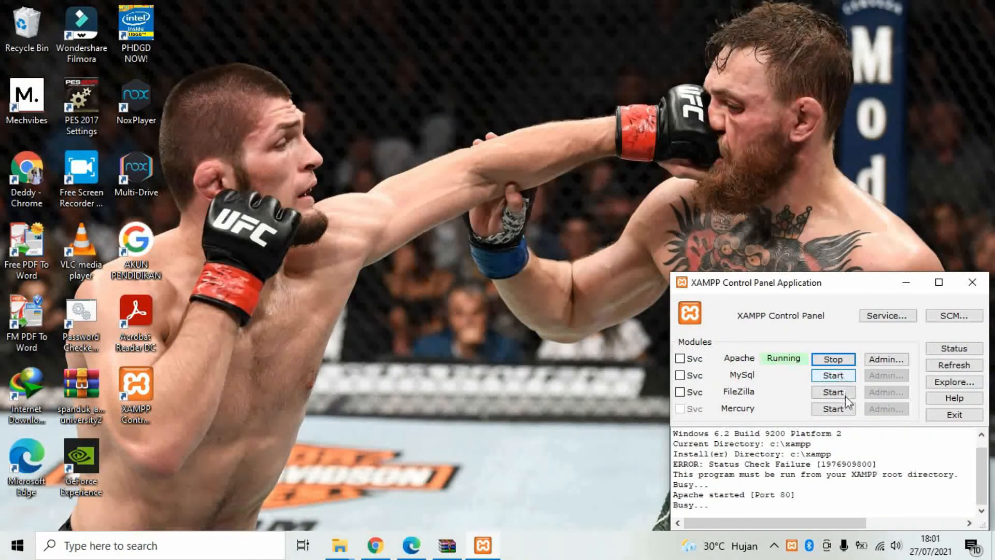
pyautogui.click(845, 396)
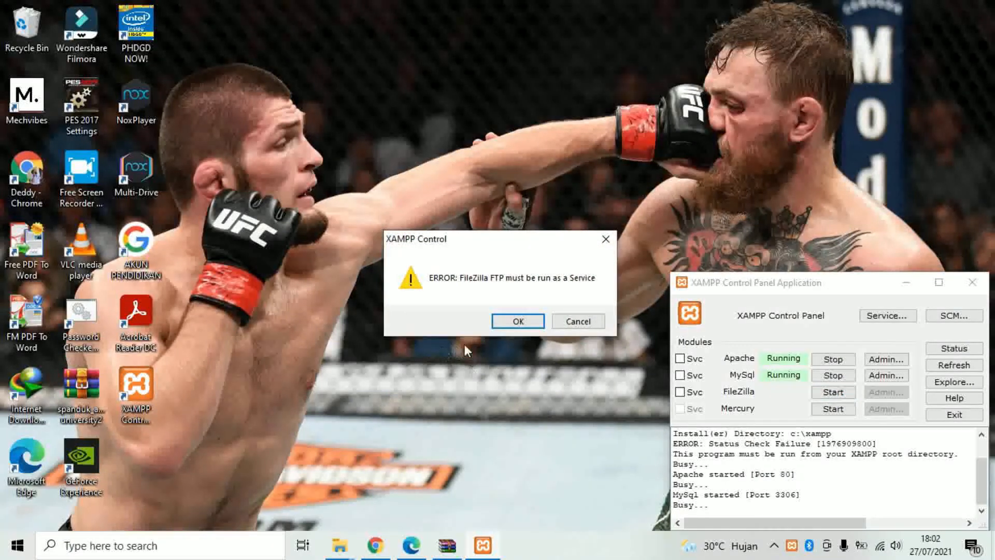
pyautogui.click(516, 321)
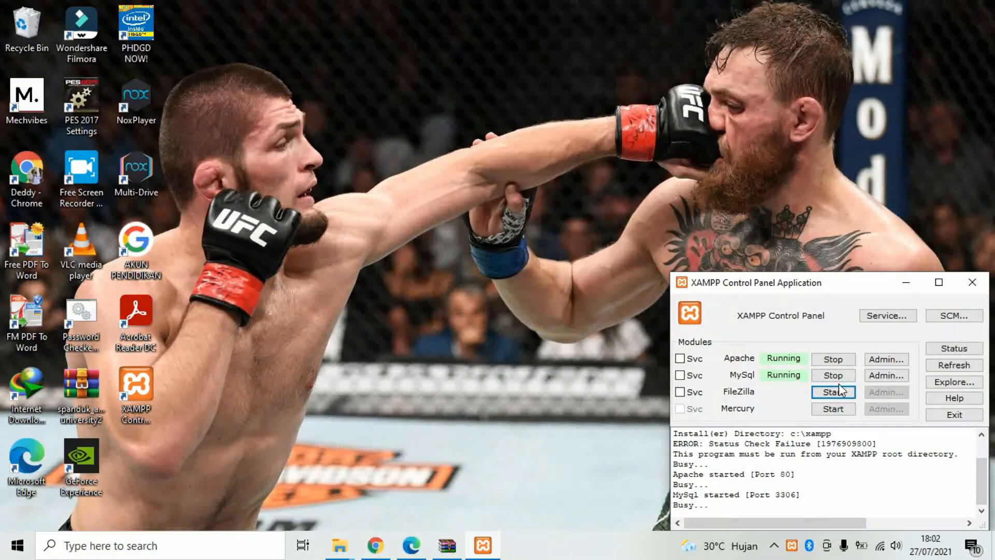
# Close the XAMPP Control Panel window and refresh the desktop twice.
pyautogui.click(958, 289)
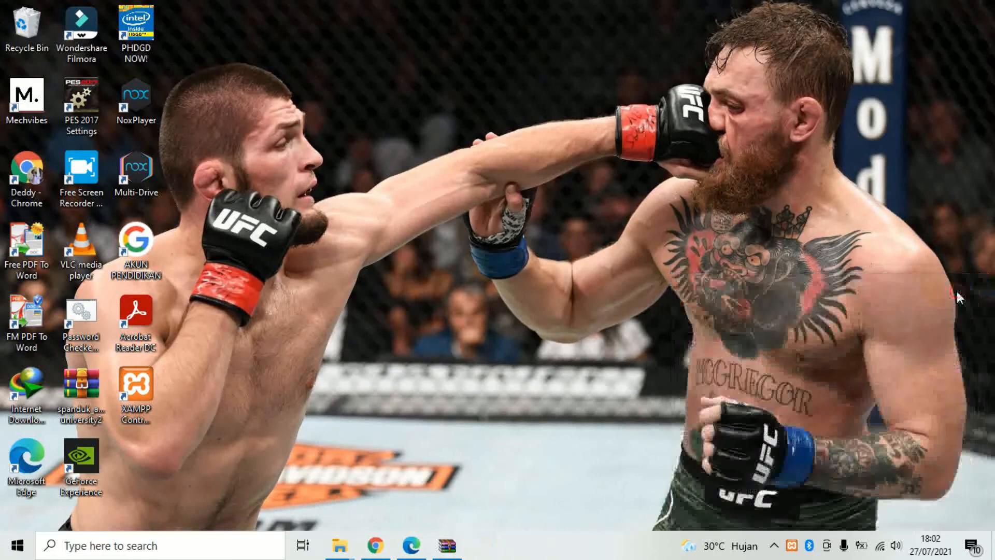
pyautogui.rightClick(572, 196)
pyautogui.click(611, 232)
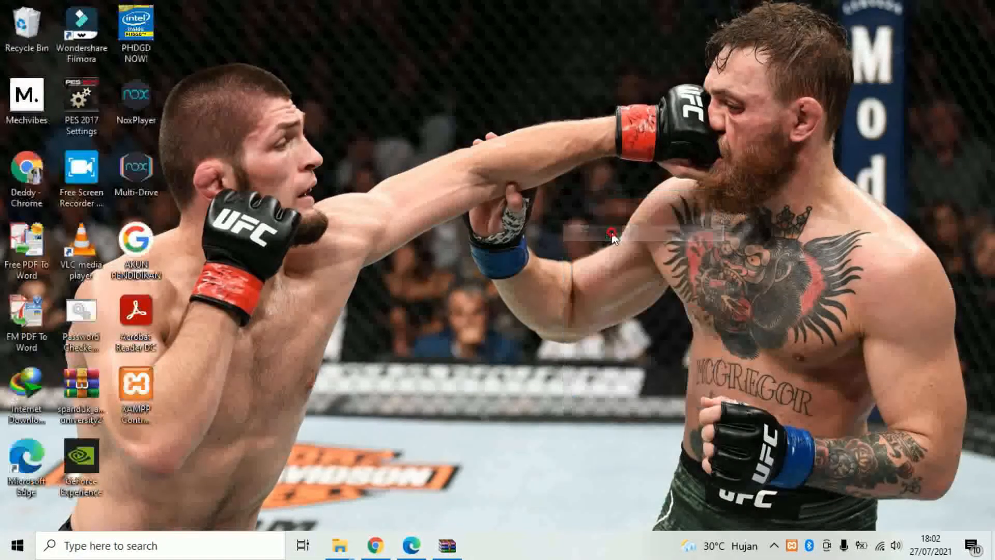
pyautogui.rightClick(612, 233)
pyautogui.click(652, 274)
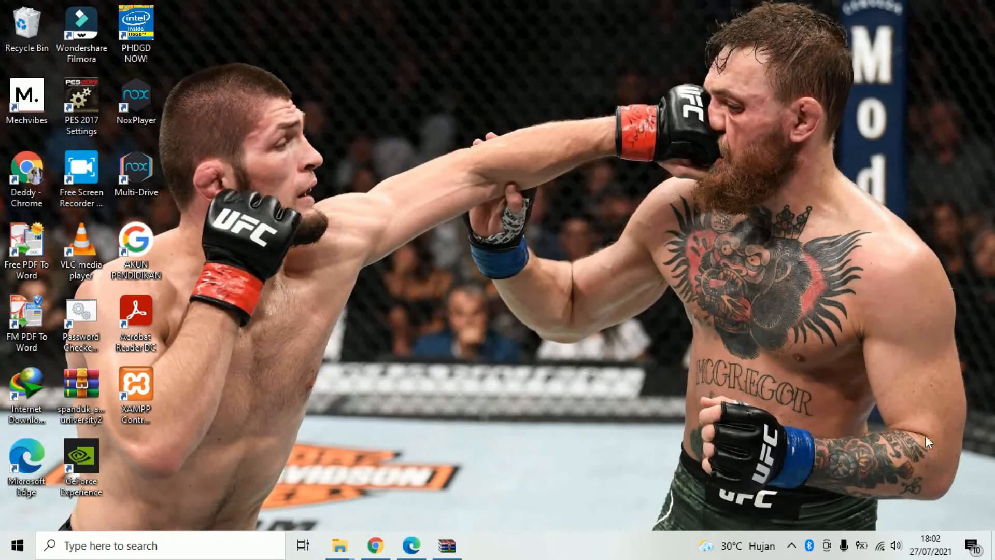
# Try to launch XAMPP from its desktop shortcut, dismiss the error, and restore the running control panel from the system tray.
pyautogui.doubleClick(148, 393)
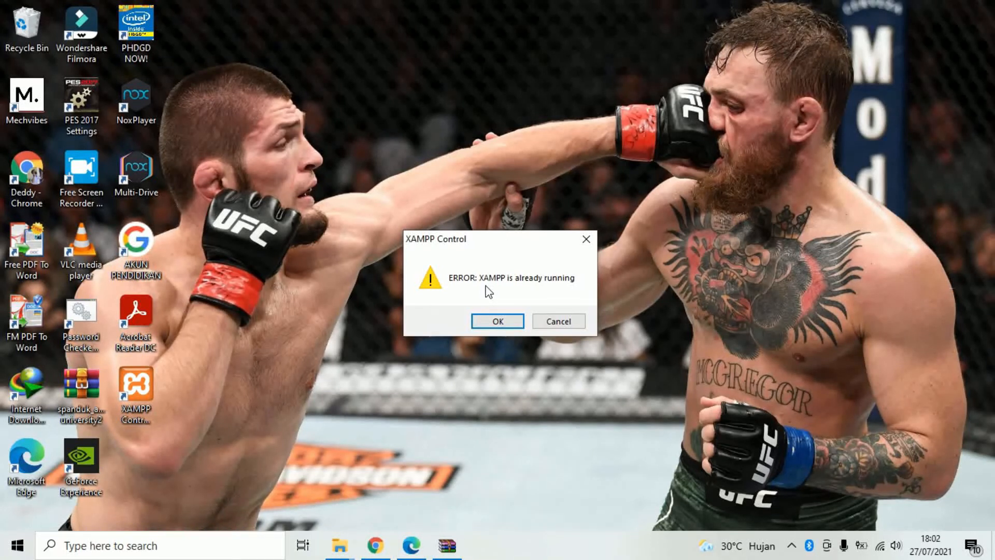
pyautogui.click(495, 323)
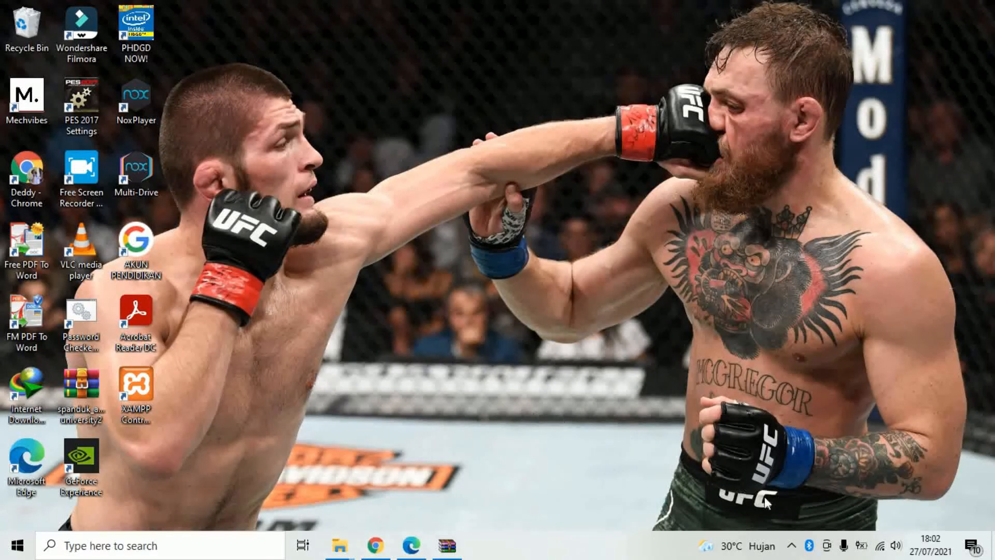
pyautogui.click(792, 548)
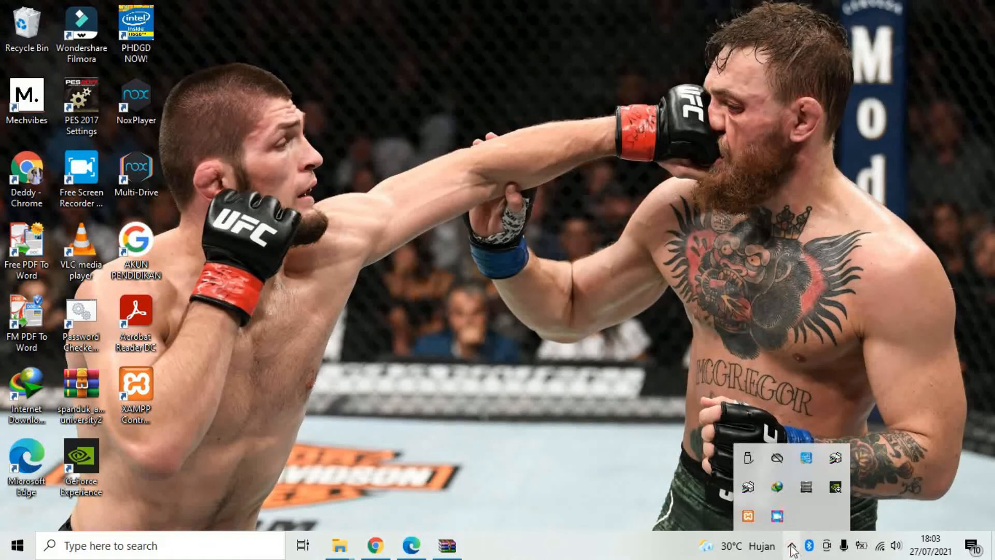
pyautogui.click(746, 517)
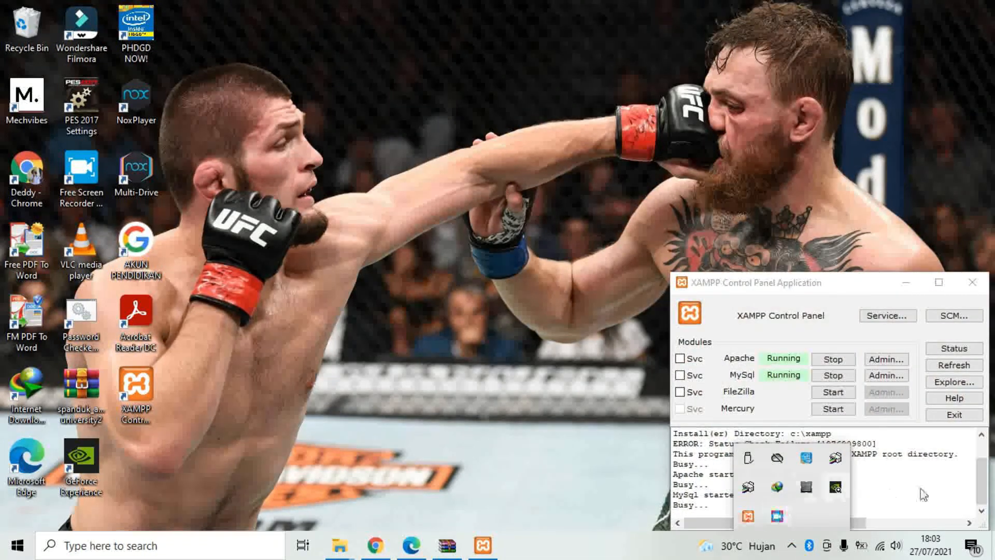
pyautogui.click(922, 494)
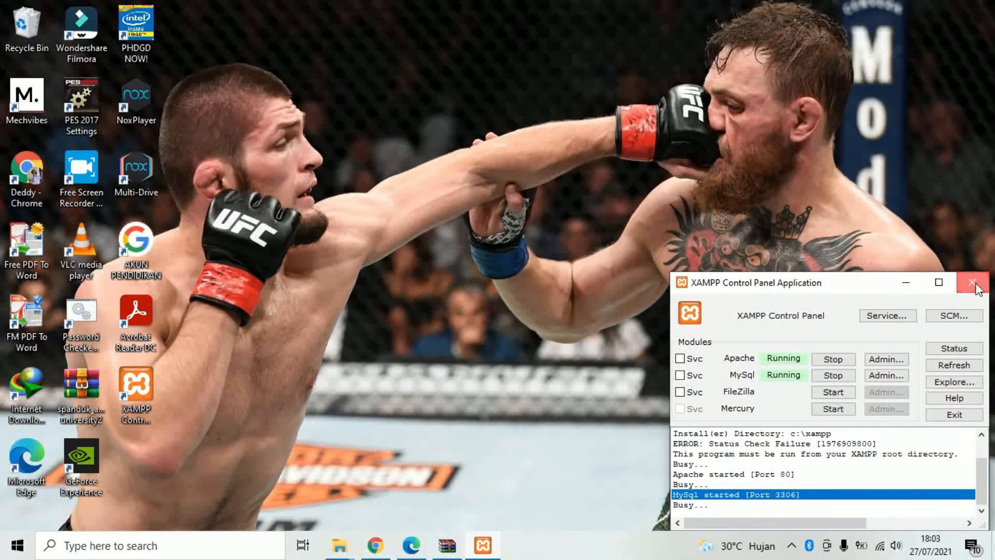
# Close the control panel window, try launching XAMPP again from the desktop shortcut, and dismiss the error.
pyautogui.click(972, 282)
pyautogui.doubleClick(132, 390)
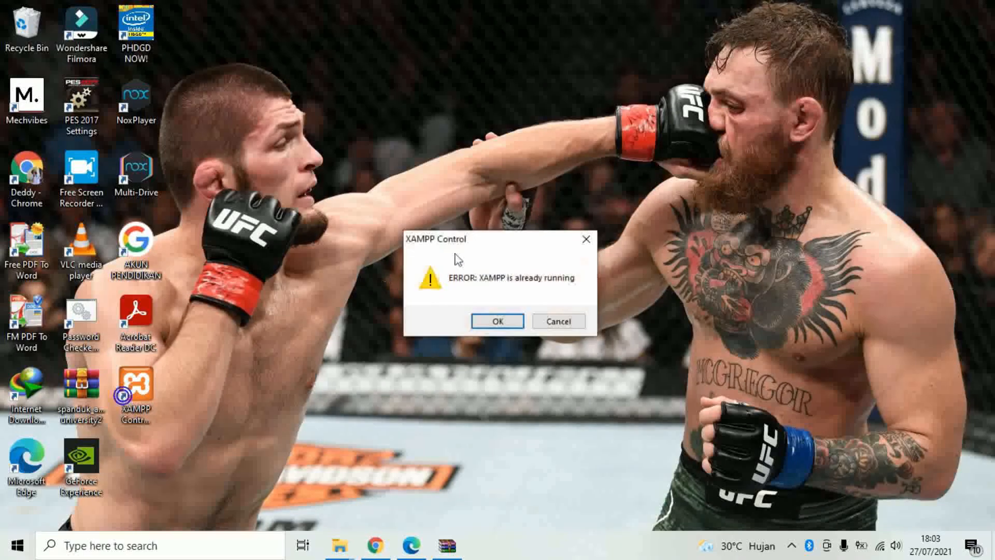
pyautogui.click(498, 321)
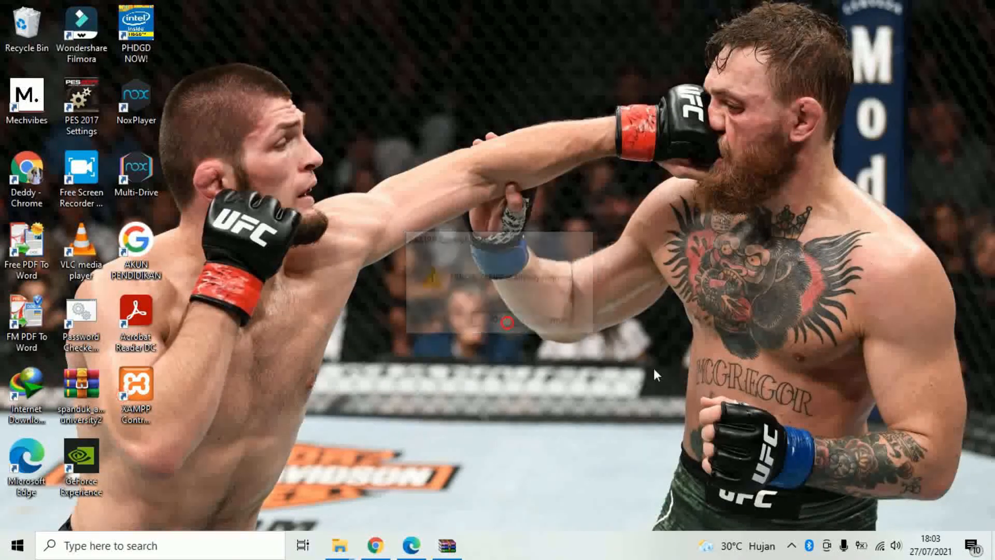
# Restore the running XAMPP Control Panel from the system tray and stop the Apache module.
pyautogui.click(791, 545)
pyautogui.doubleClick(748, 515)
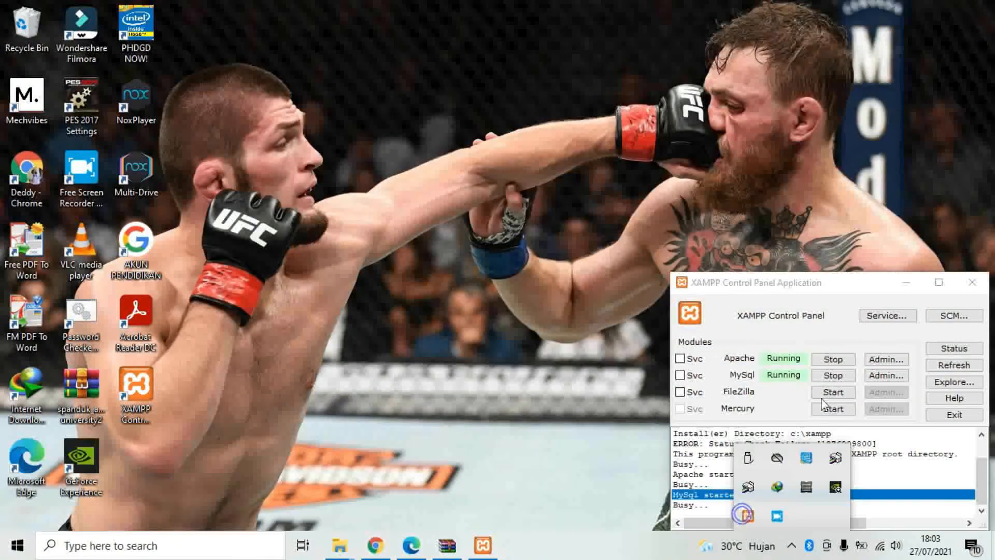
pyautogui.click(832, 362)
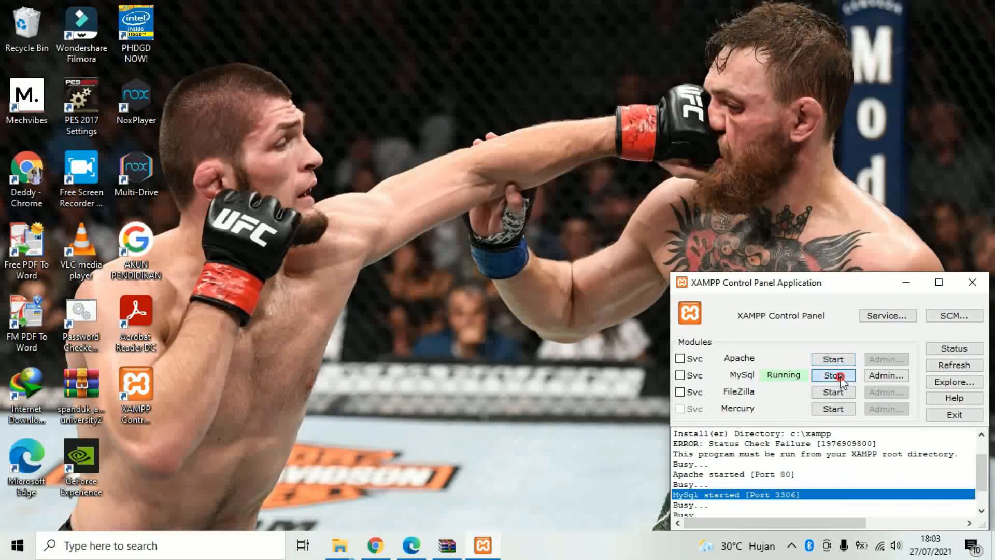